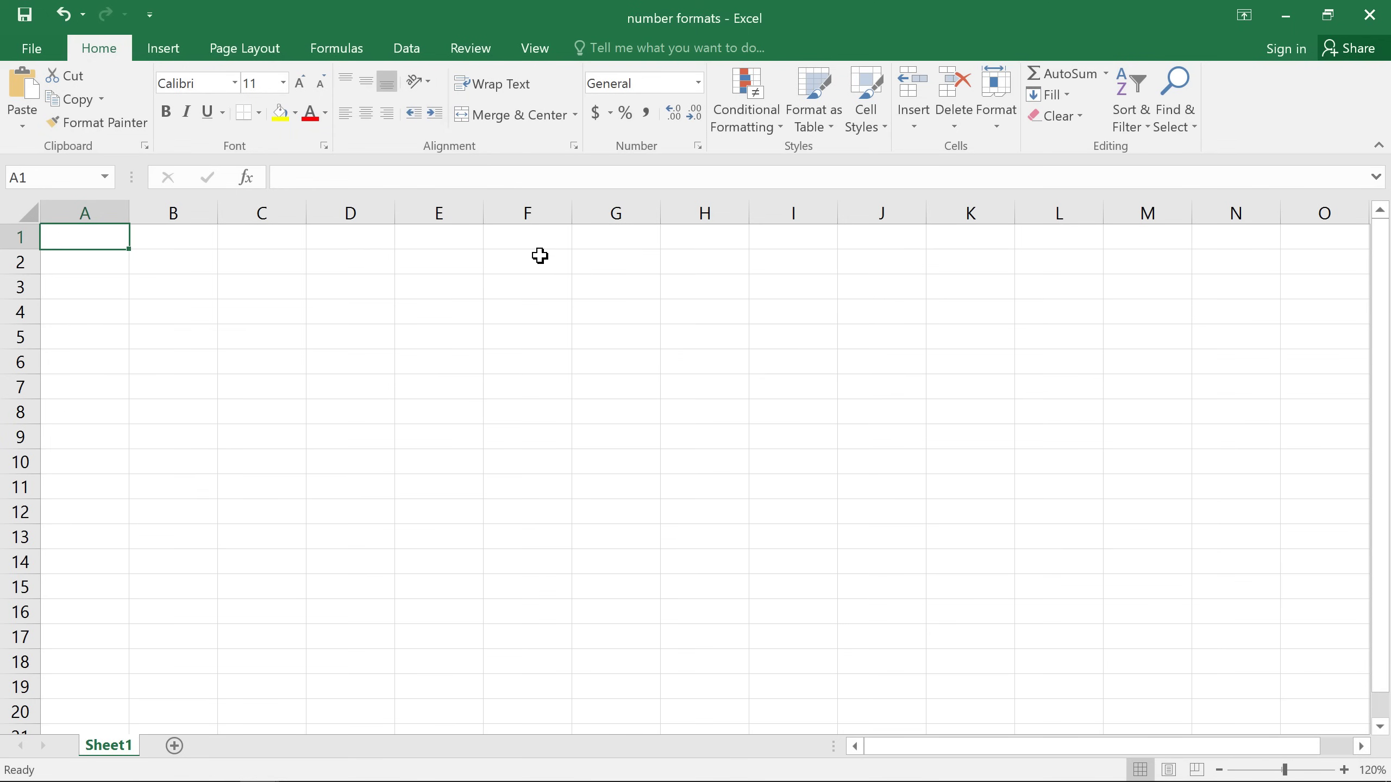
Step: Enter the date 1/1/2015 in E1 and bring up its number format list
double_click(469, 241)
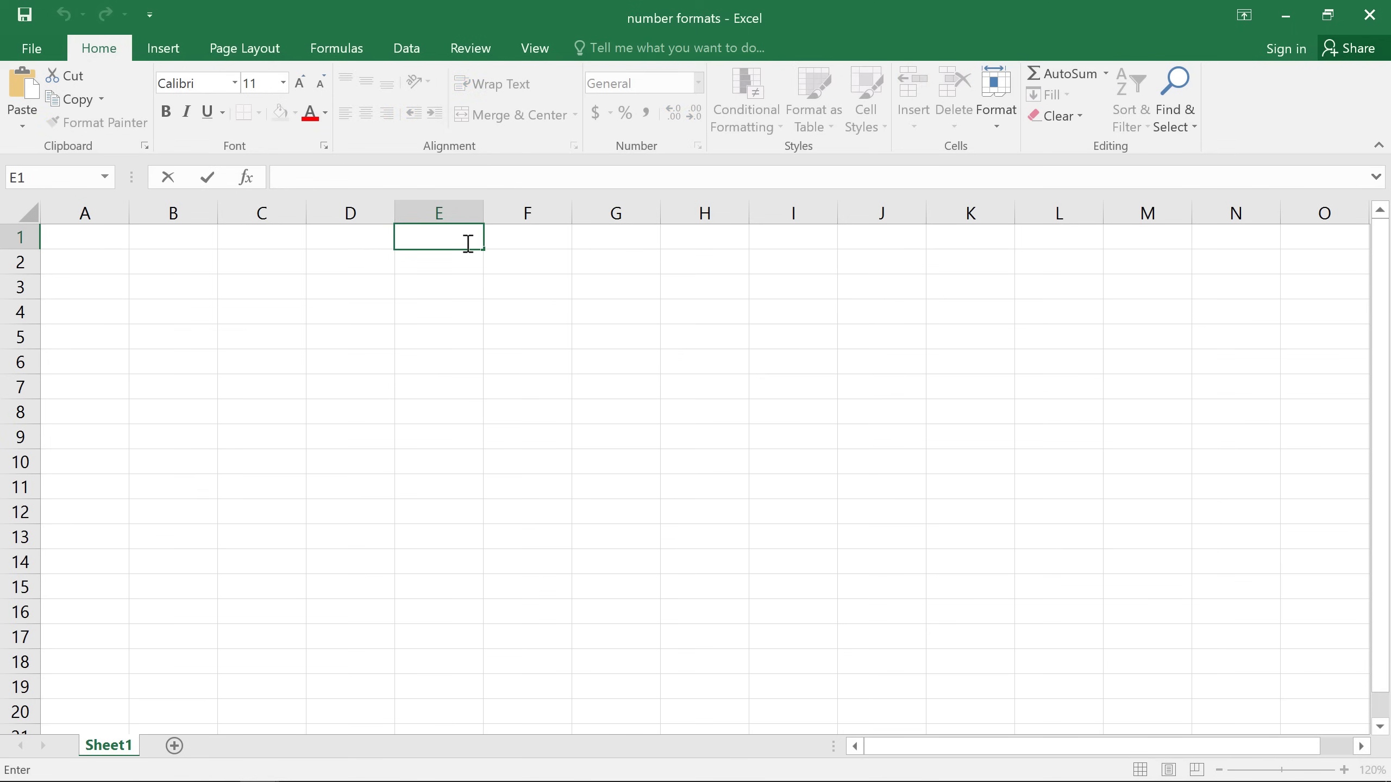
text(1/1/2015)
key(Return)
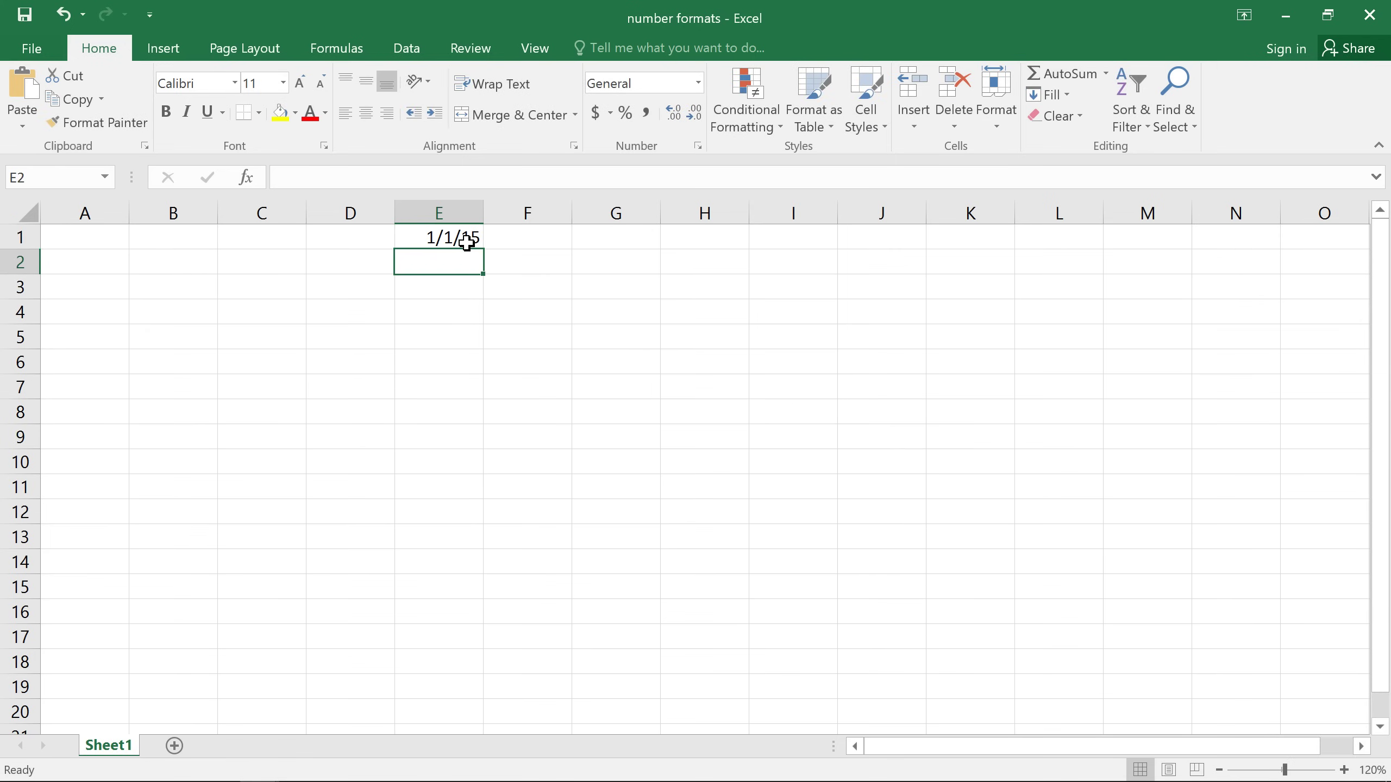
click(467, 242)
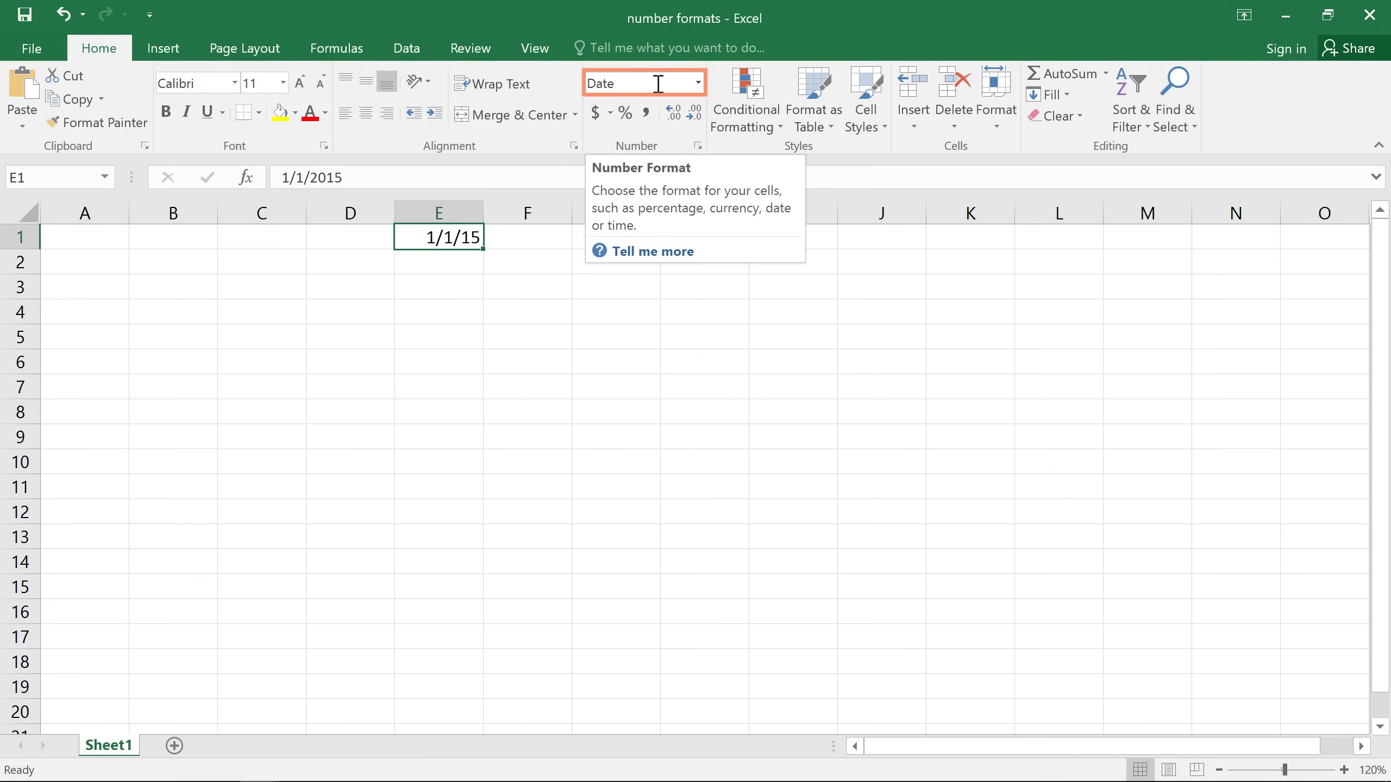
click(698, 83)
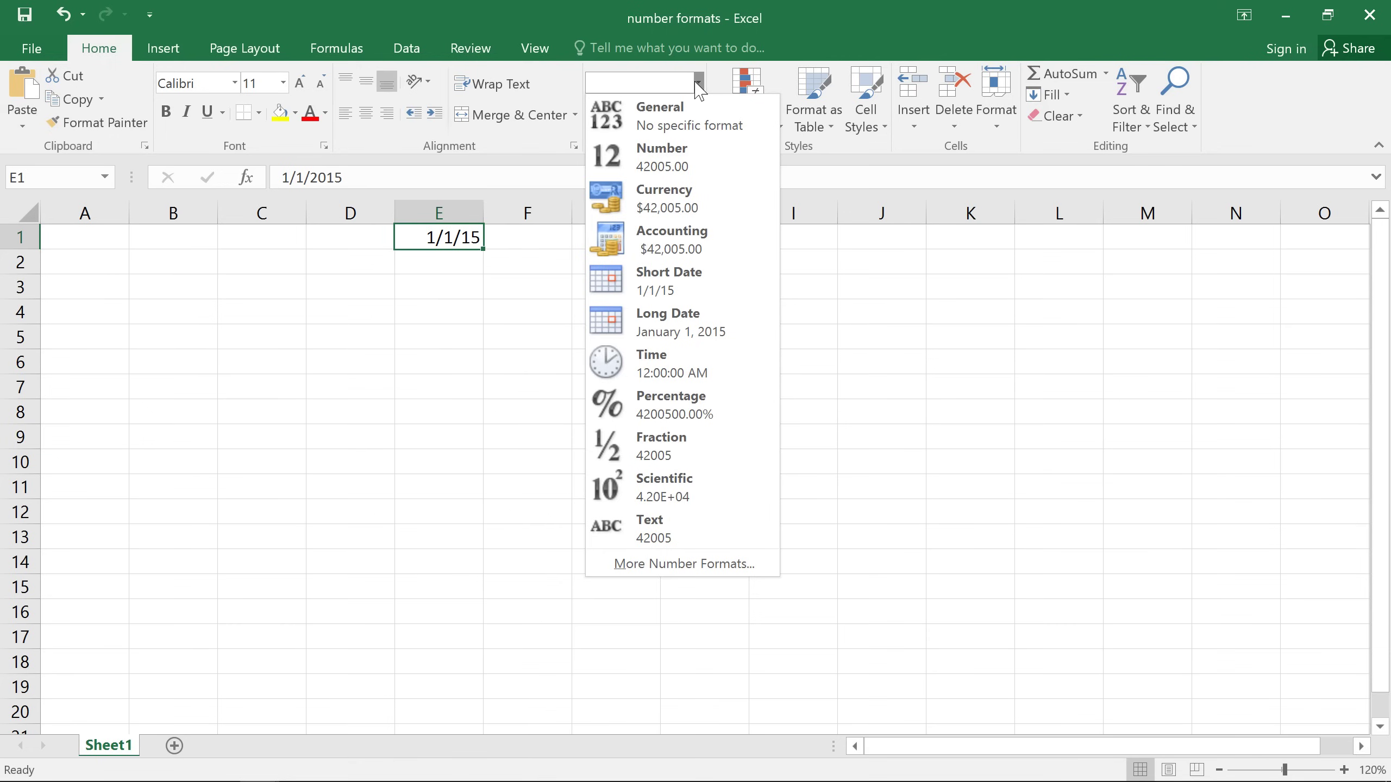
click(746, 329)
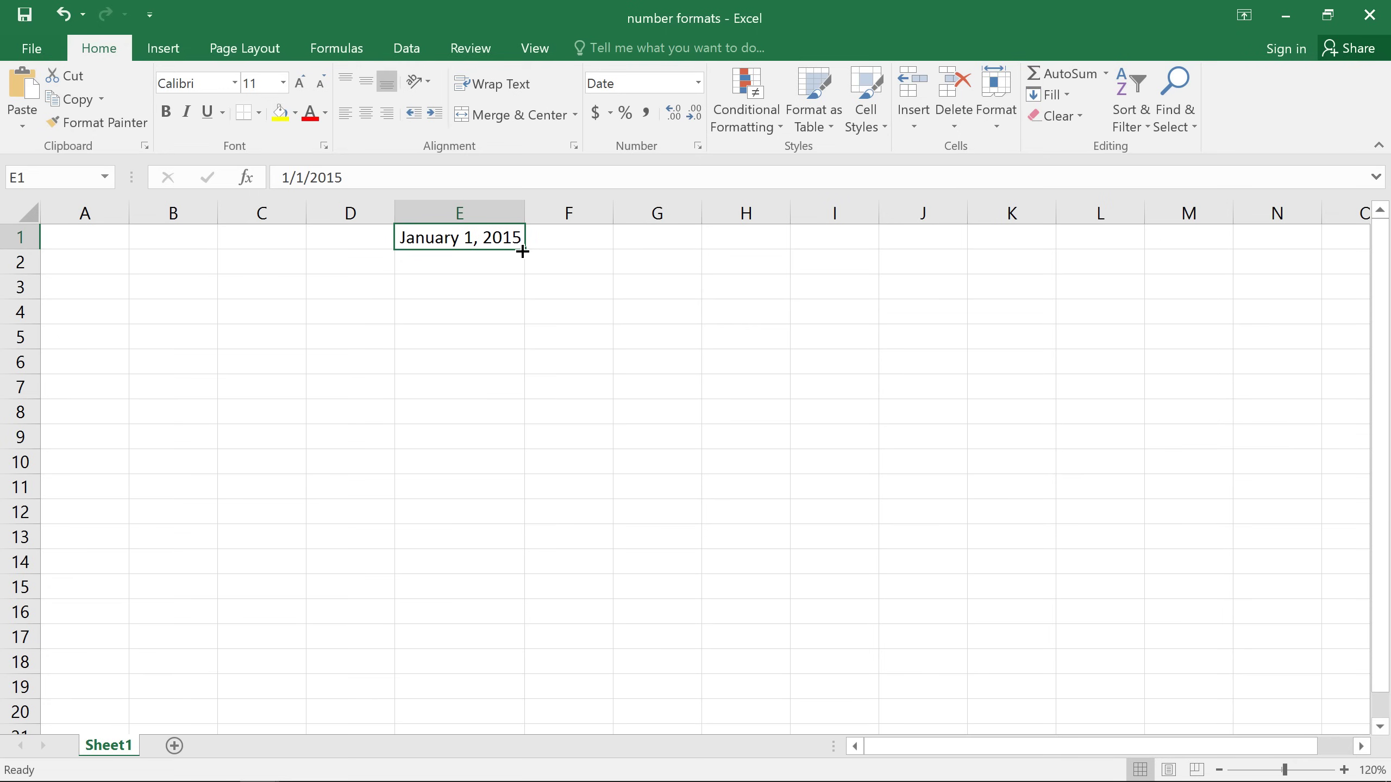
Step: Fill E1:E15 with dates January 1–15, 2015 and widen column E to fit them
drag(522, 251, 528, 598)
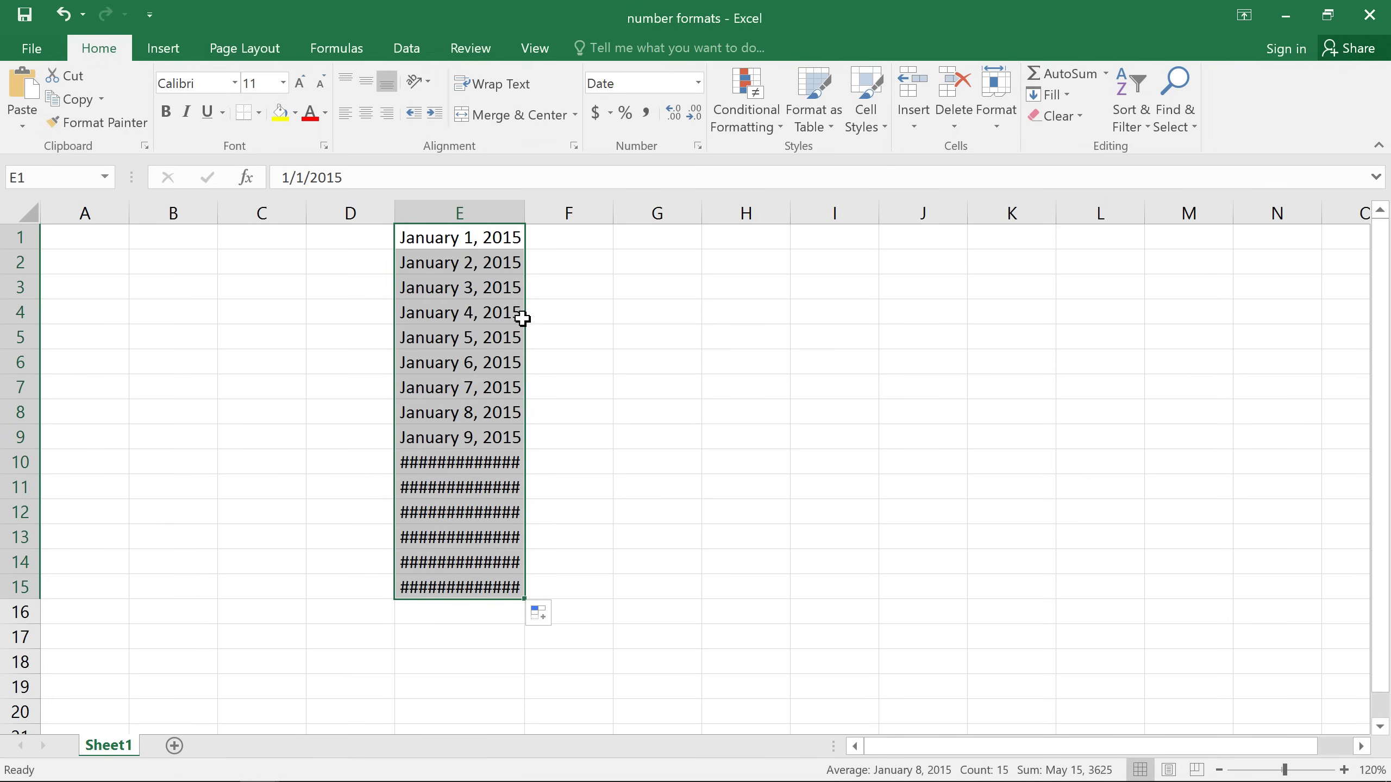
drag(522, 213, 554, 214)
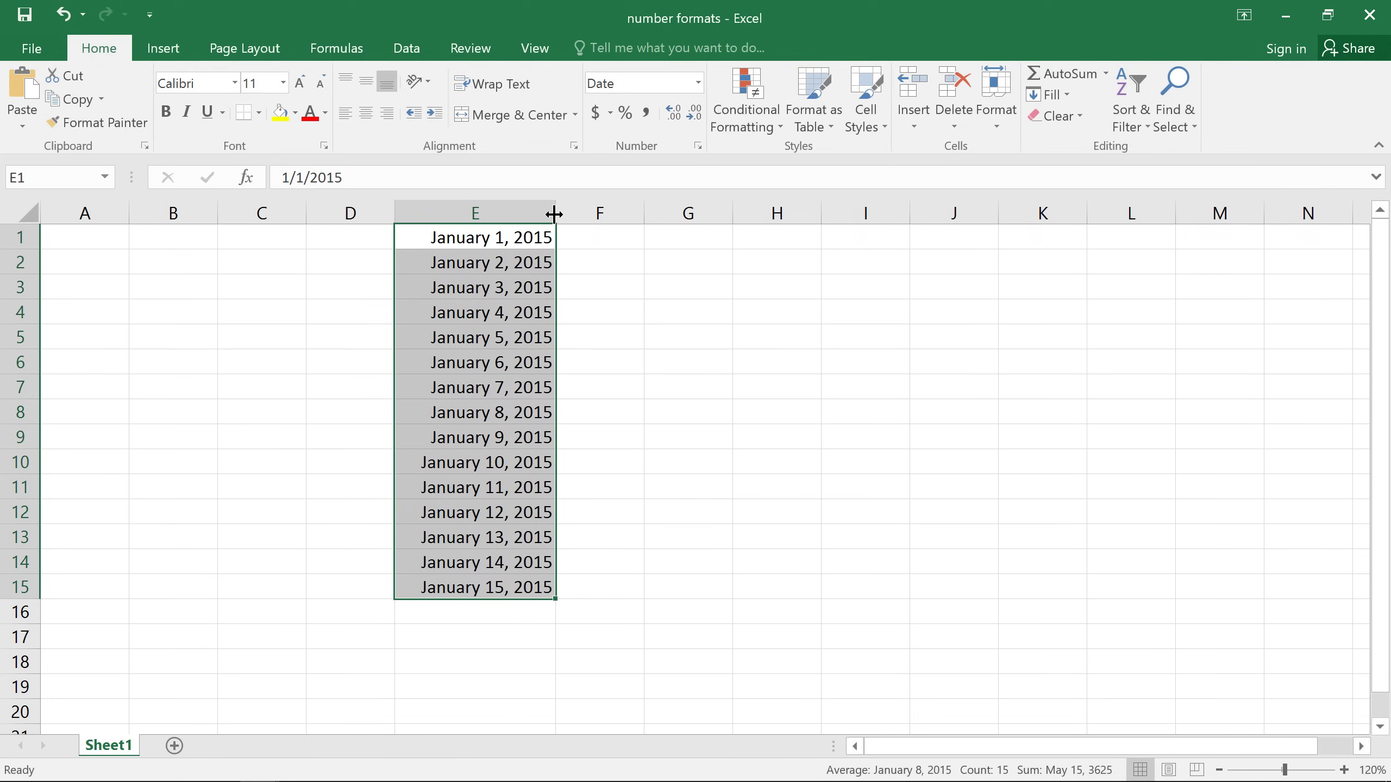
click(587, 237)
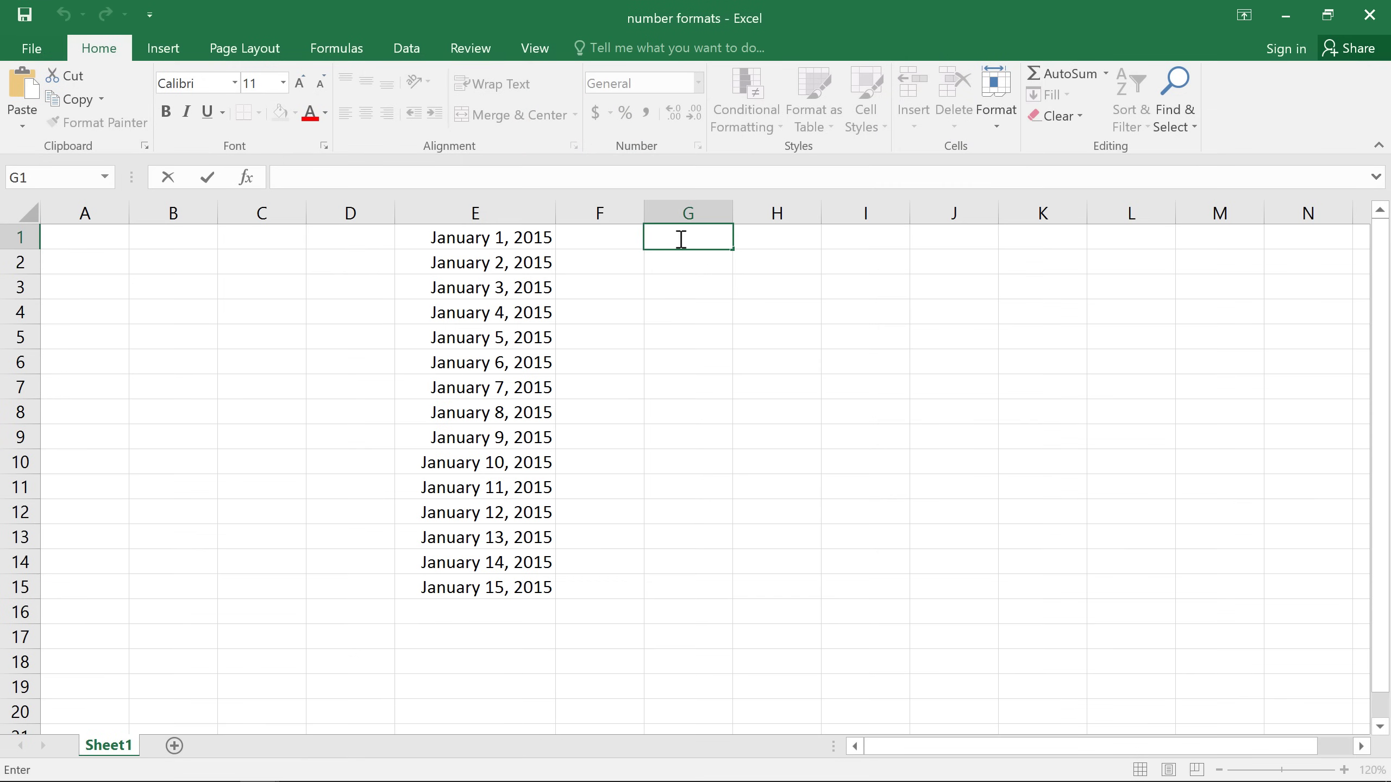
Step: Enter 'January 1st' in G1, undo a trial fill down column G, and edit G1
text(January 1st)
key(Return)
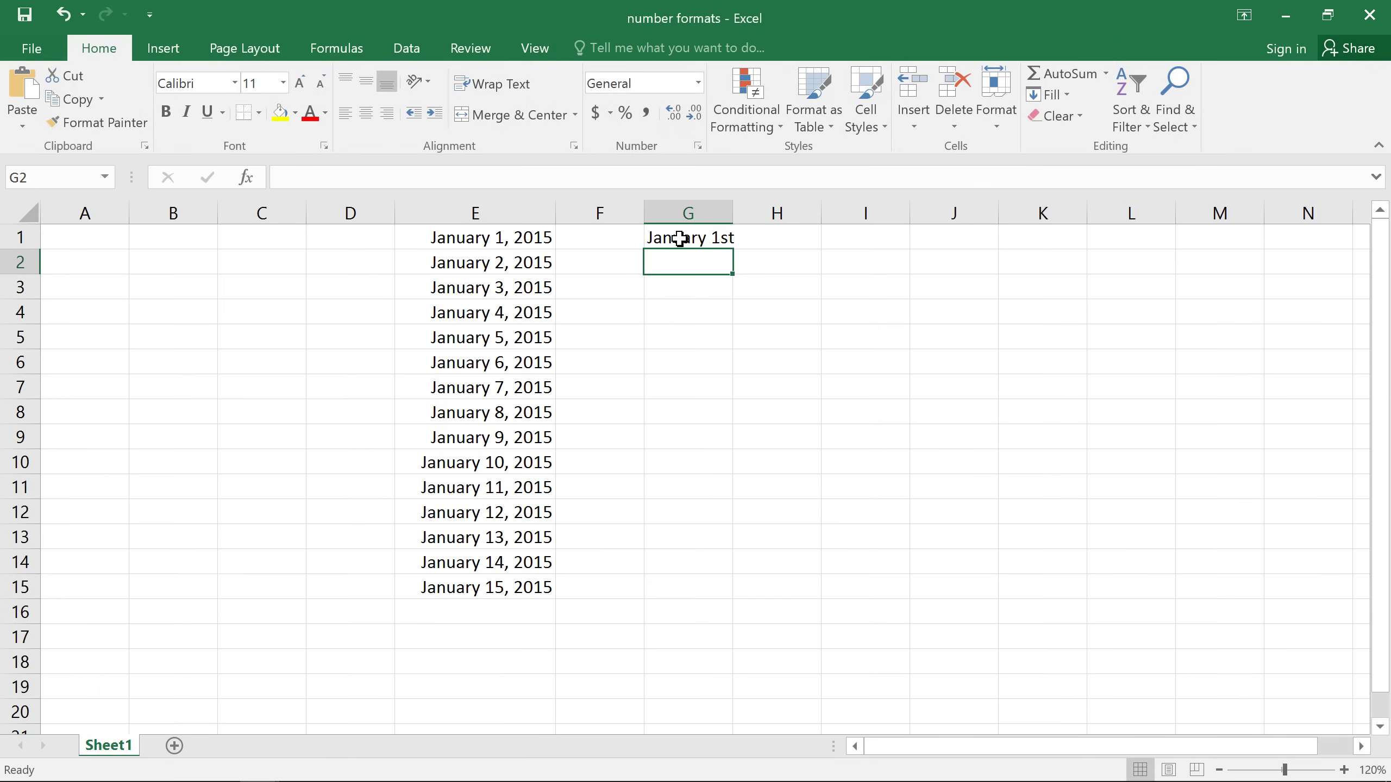
click(680, 239)
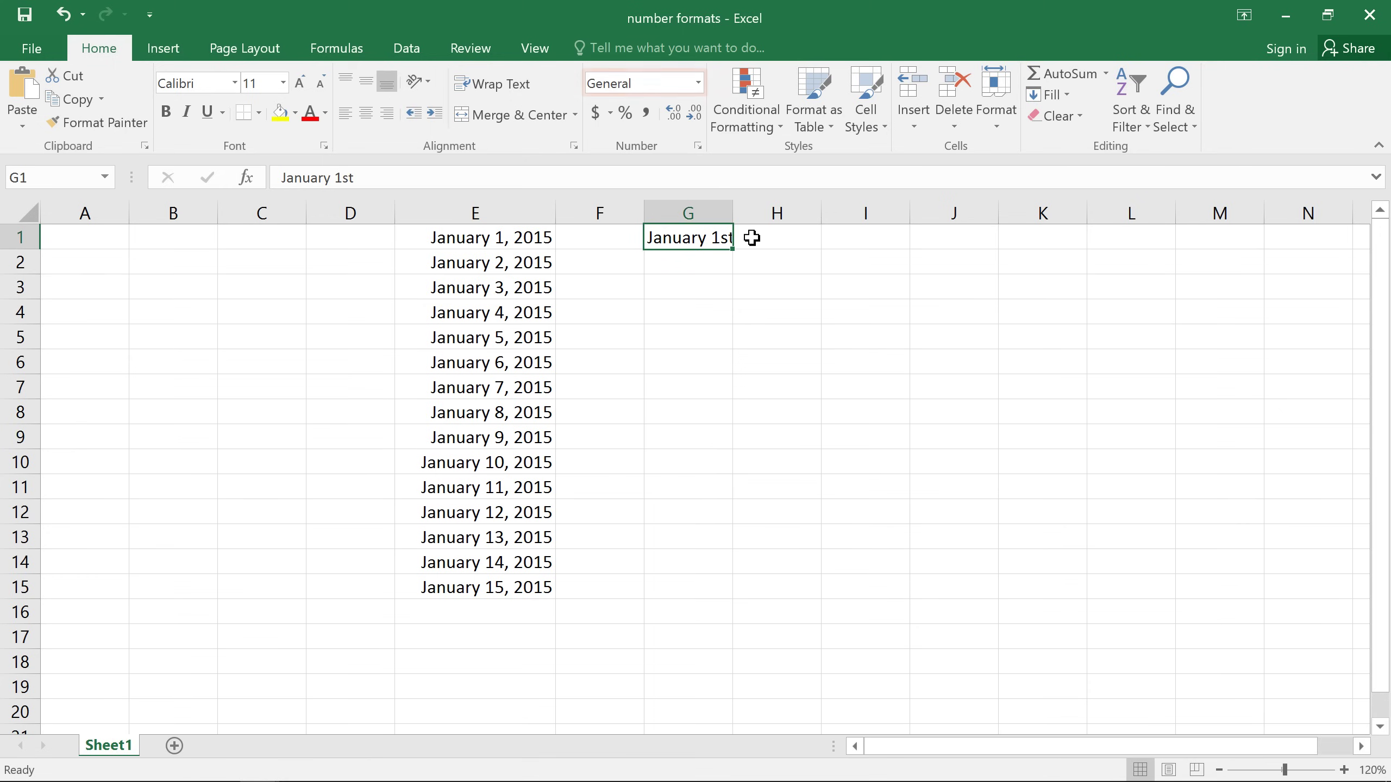
drag(734, 251, 737, 401)
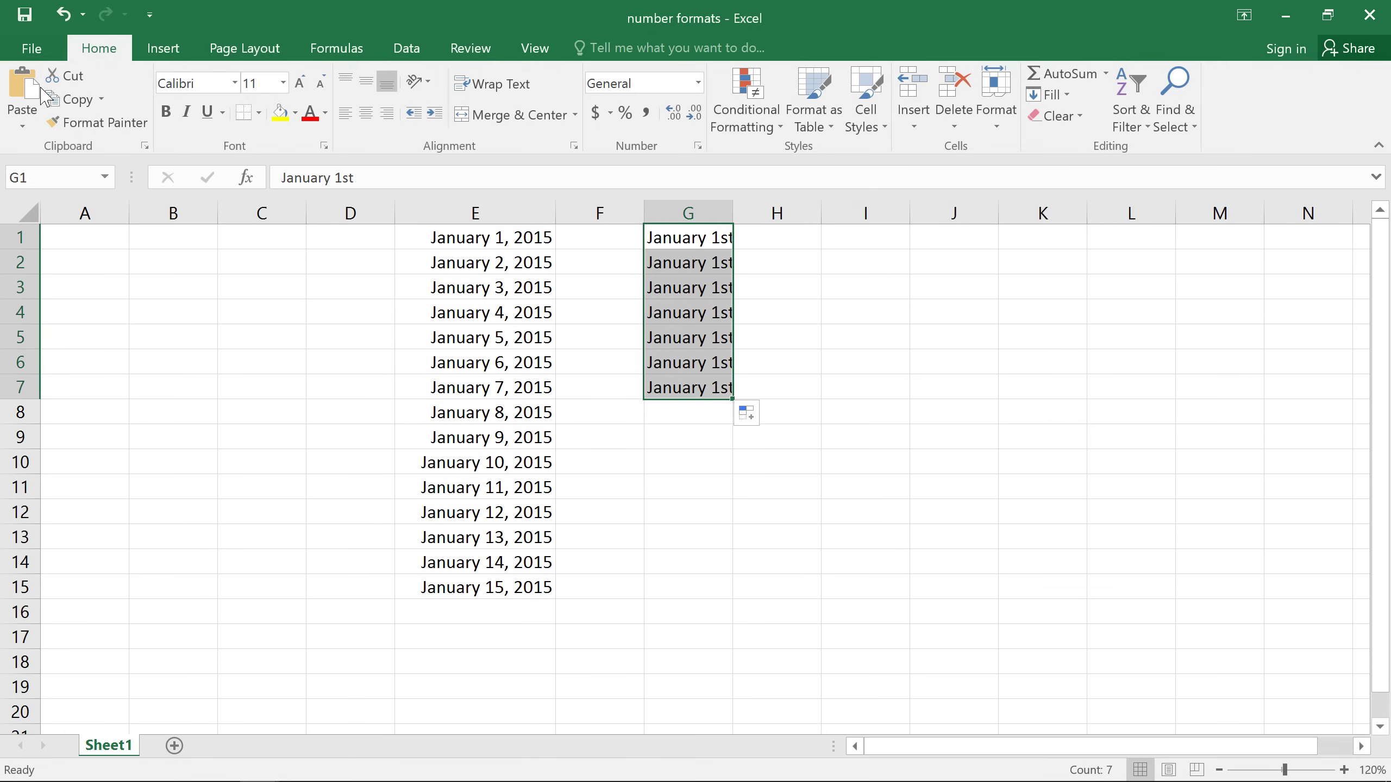
click(63, 14)
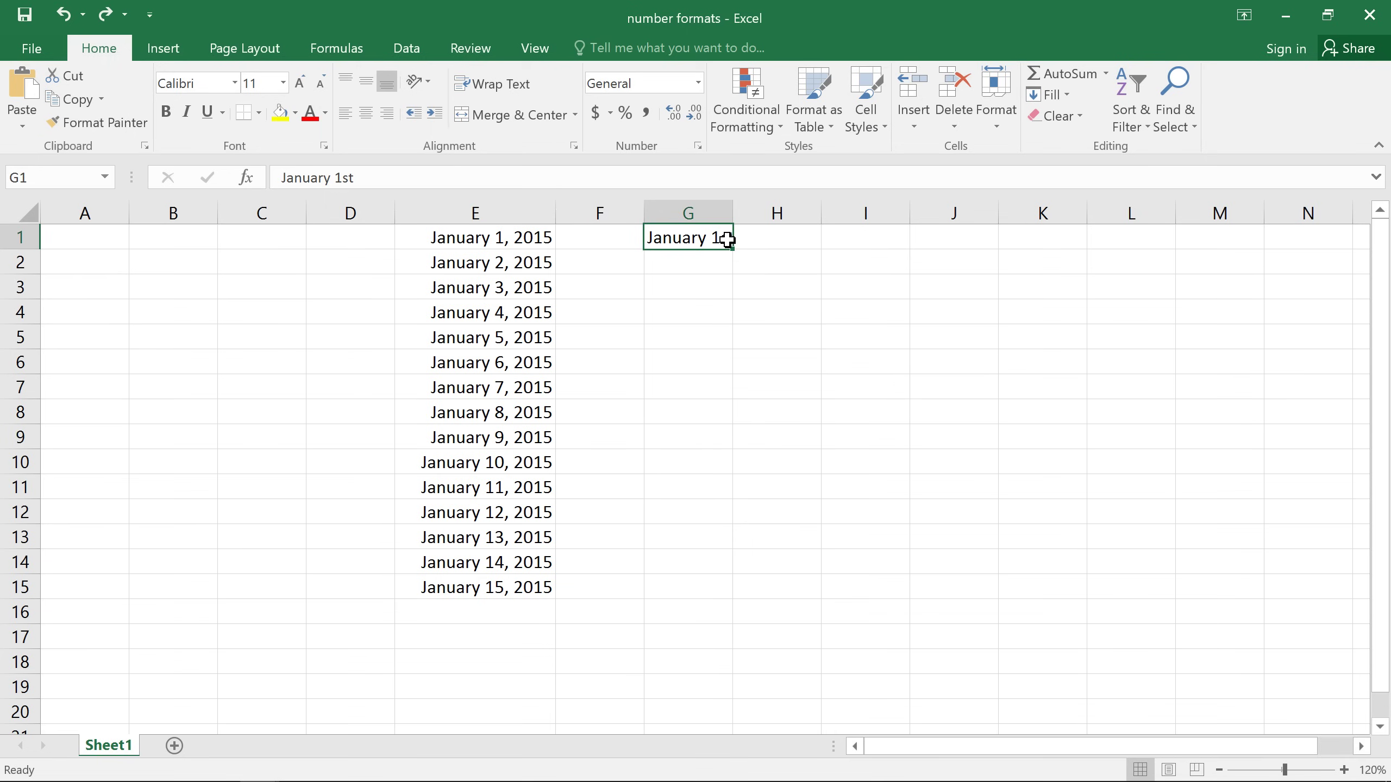
key(F2)
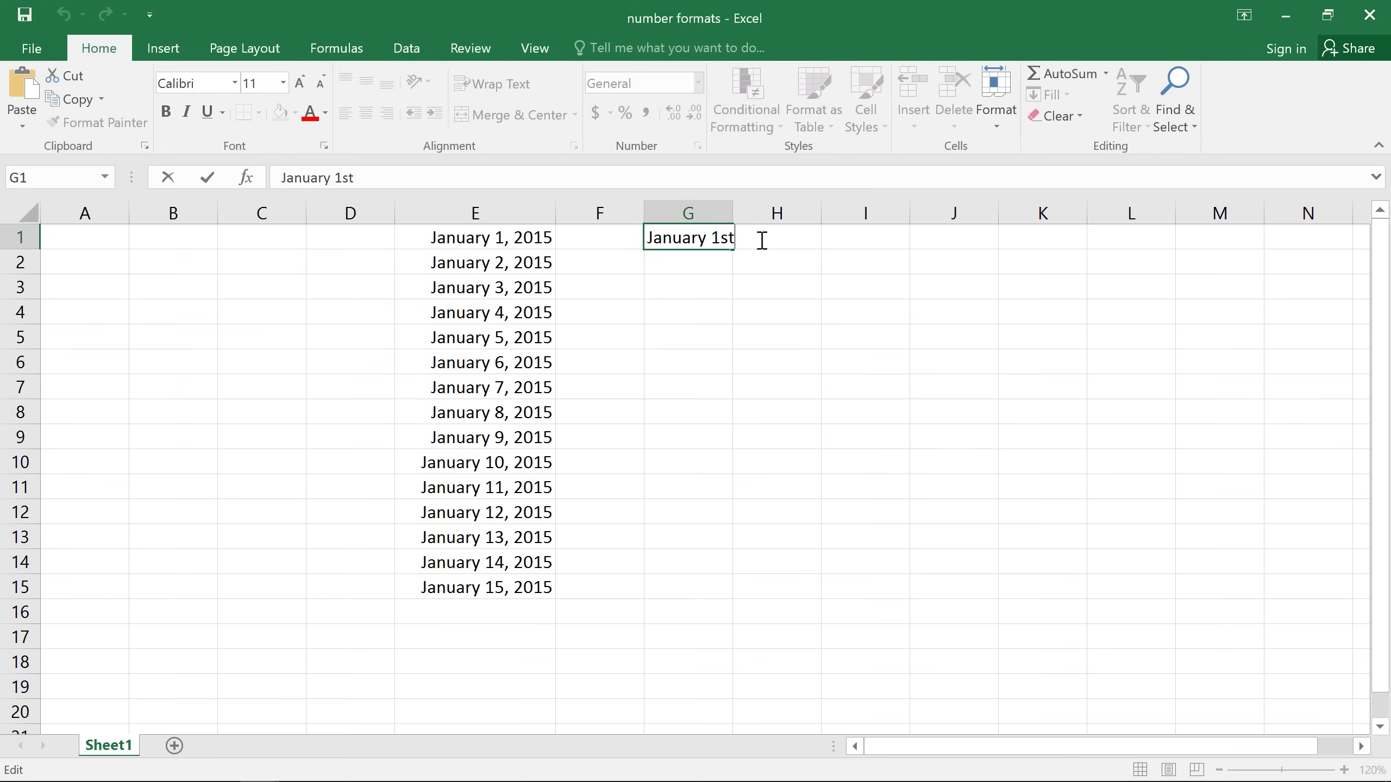
Step: Drop the 'st' so G1 becomes 1-Jan, then fill G1:G15 through 15-Jan
key(BackSpace)
key(BackSpace)
key(Return)
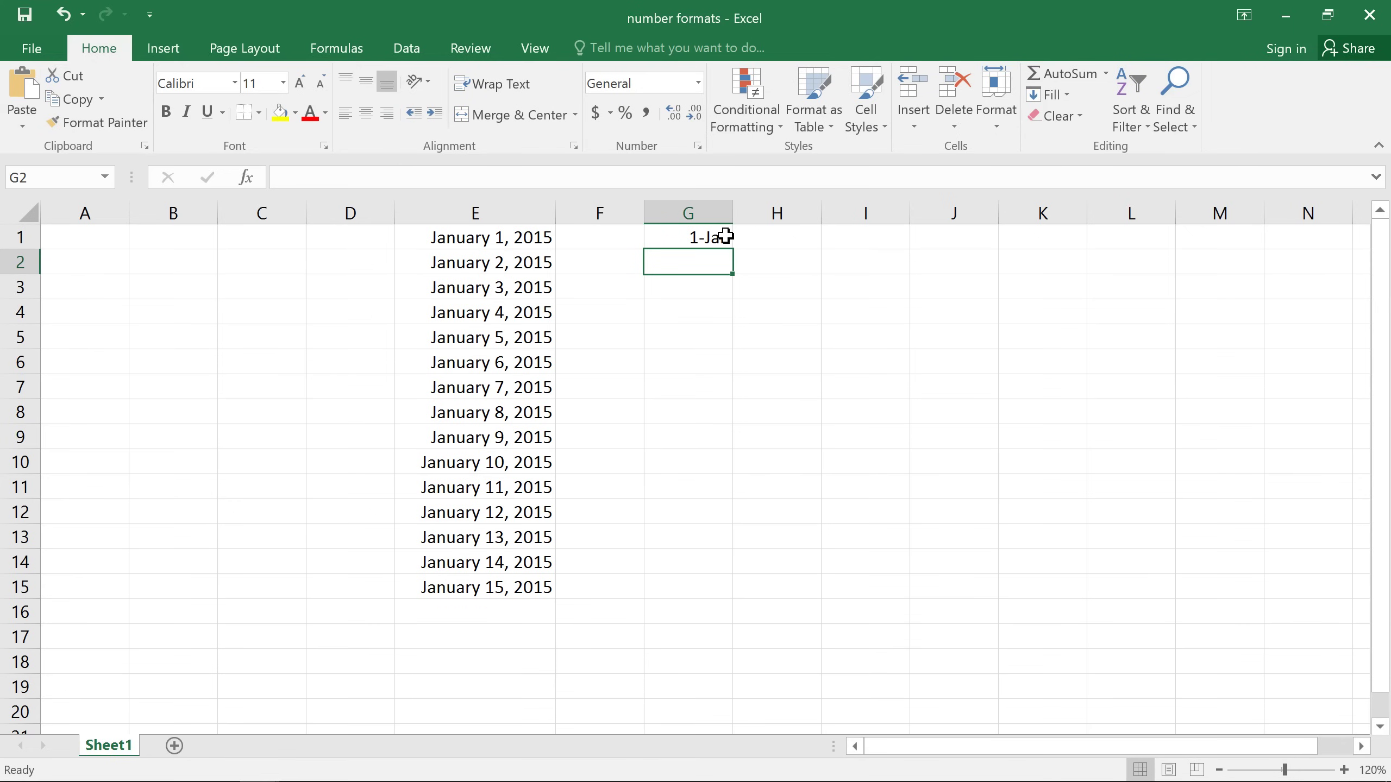
click(722, 237)
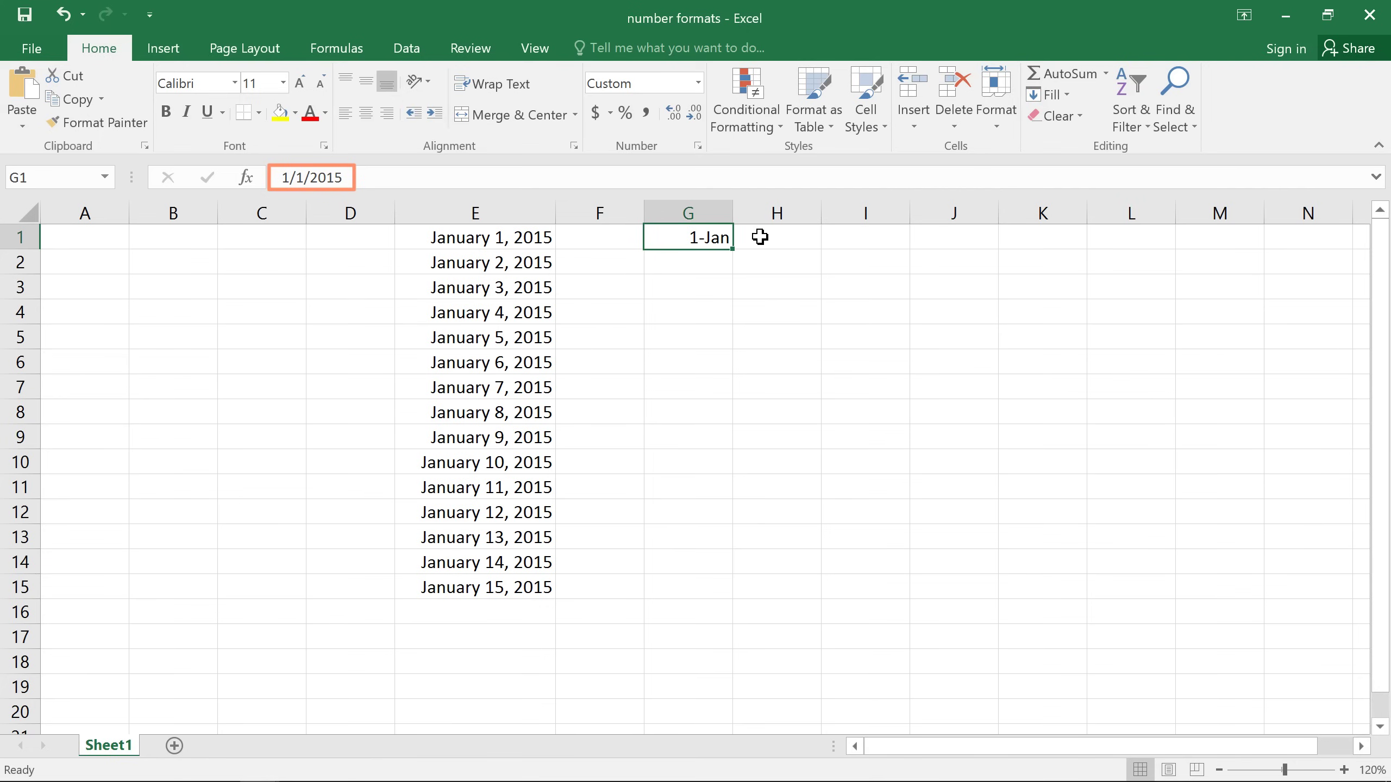
drag(733, 250, 717, 592)
click(854, 237)
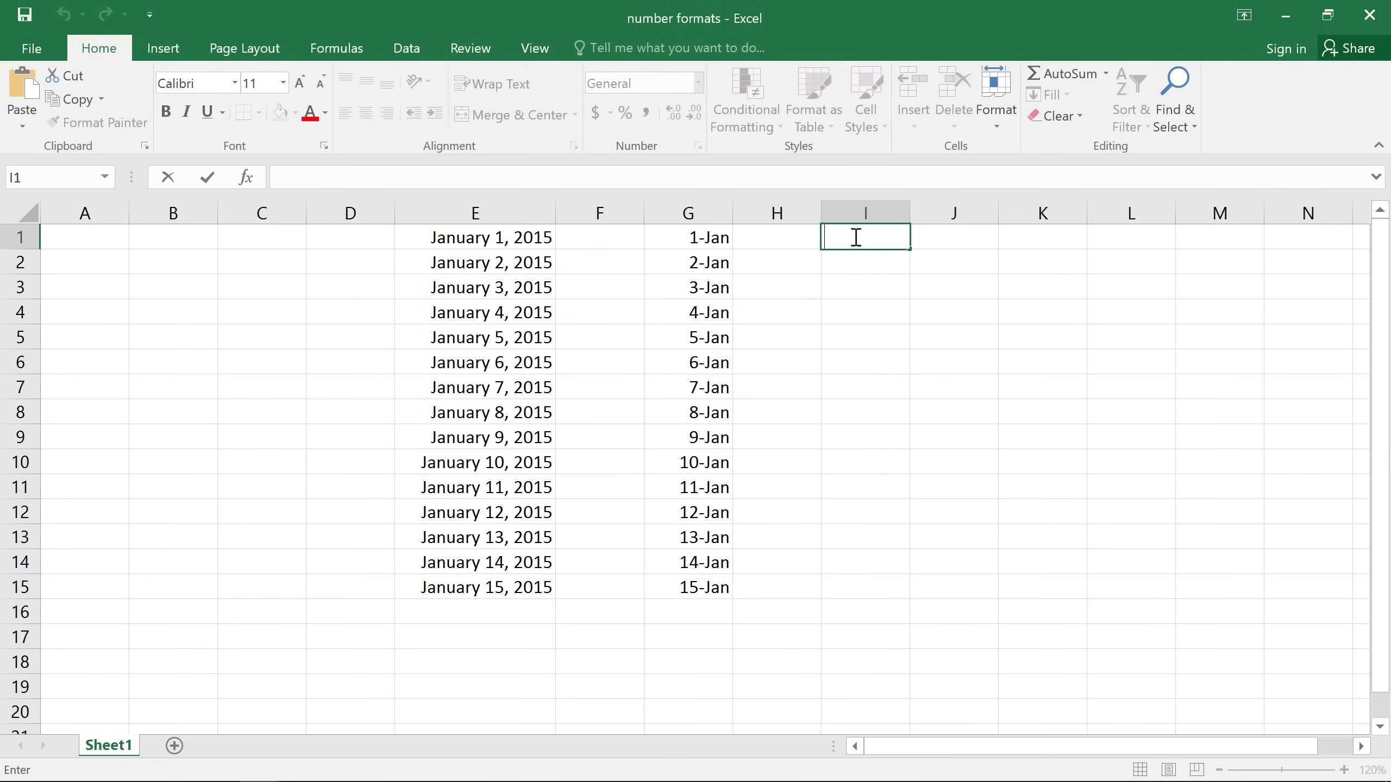
Step: Enter 8% in I1 and switch it to General format so it shows 0.08
text(8)
text(%)
key(ctrl+Return)
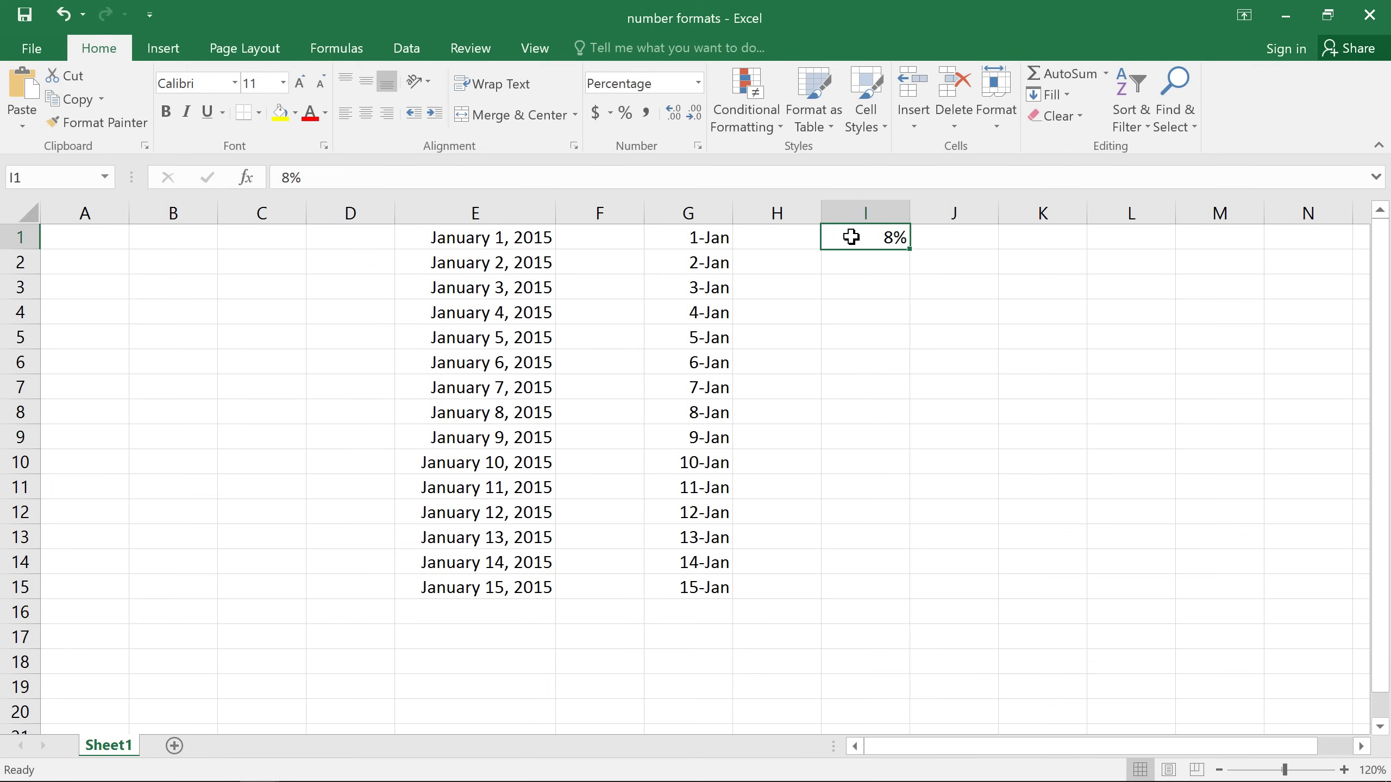
click(697, 83)
click(707, 113)
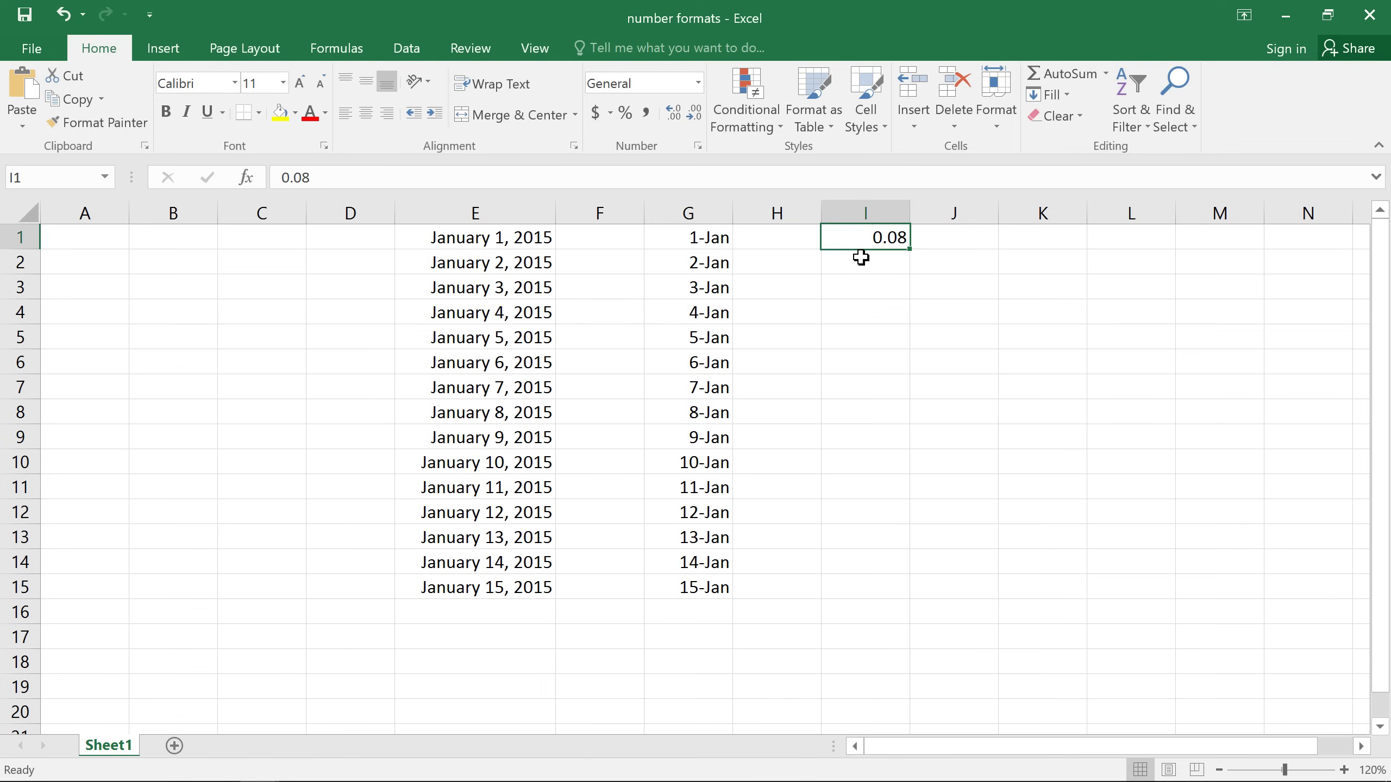
Step: Enter 8 in J1 and apply Percent Style so it displays 800%
click(928, 238)
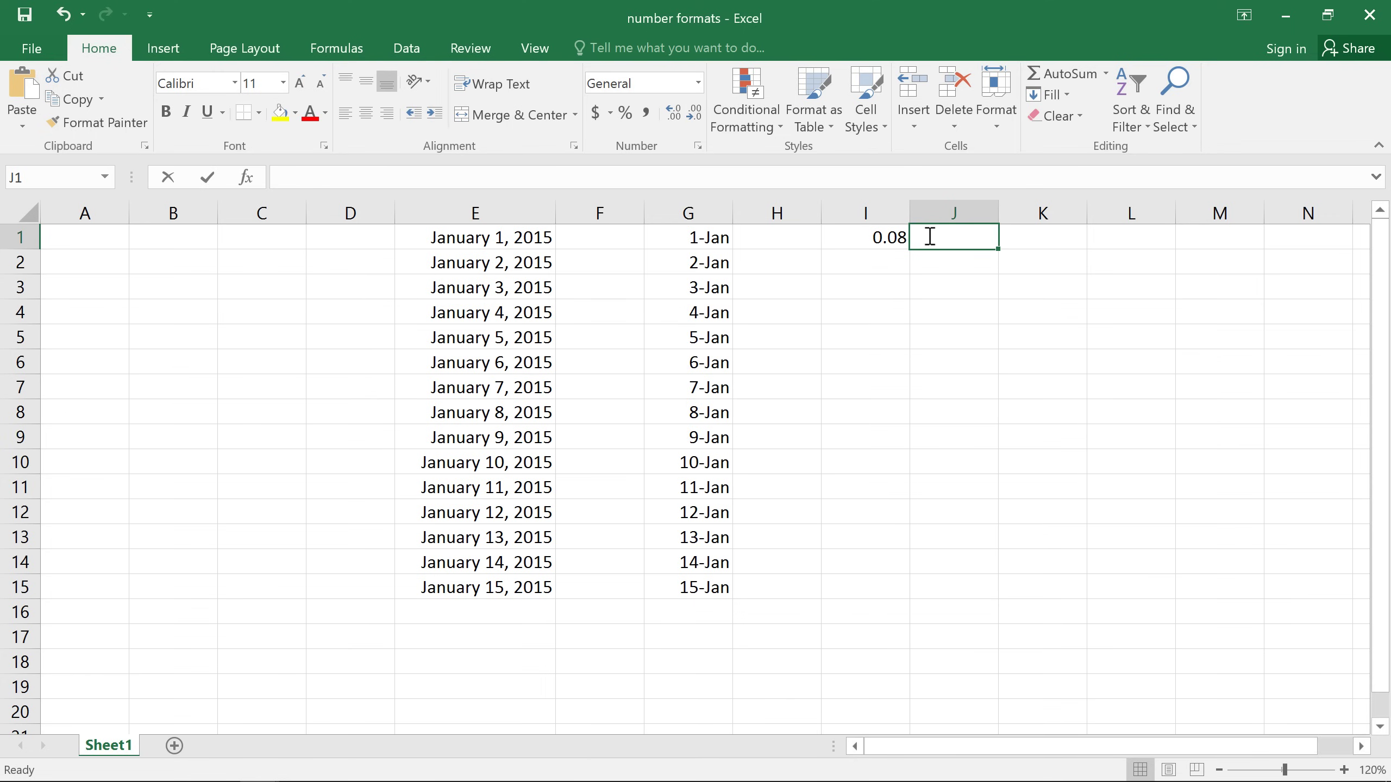
text(8)
key(Return)
click(928, 237)
click(624, 115)
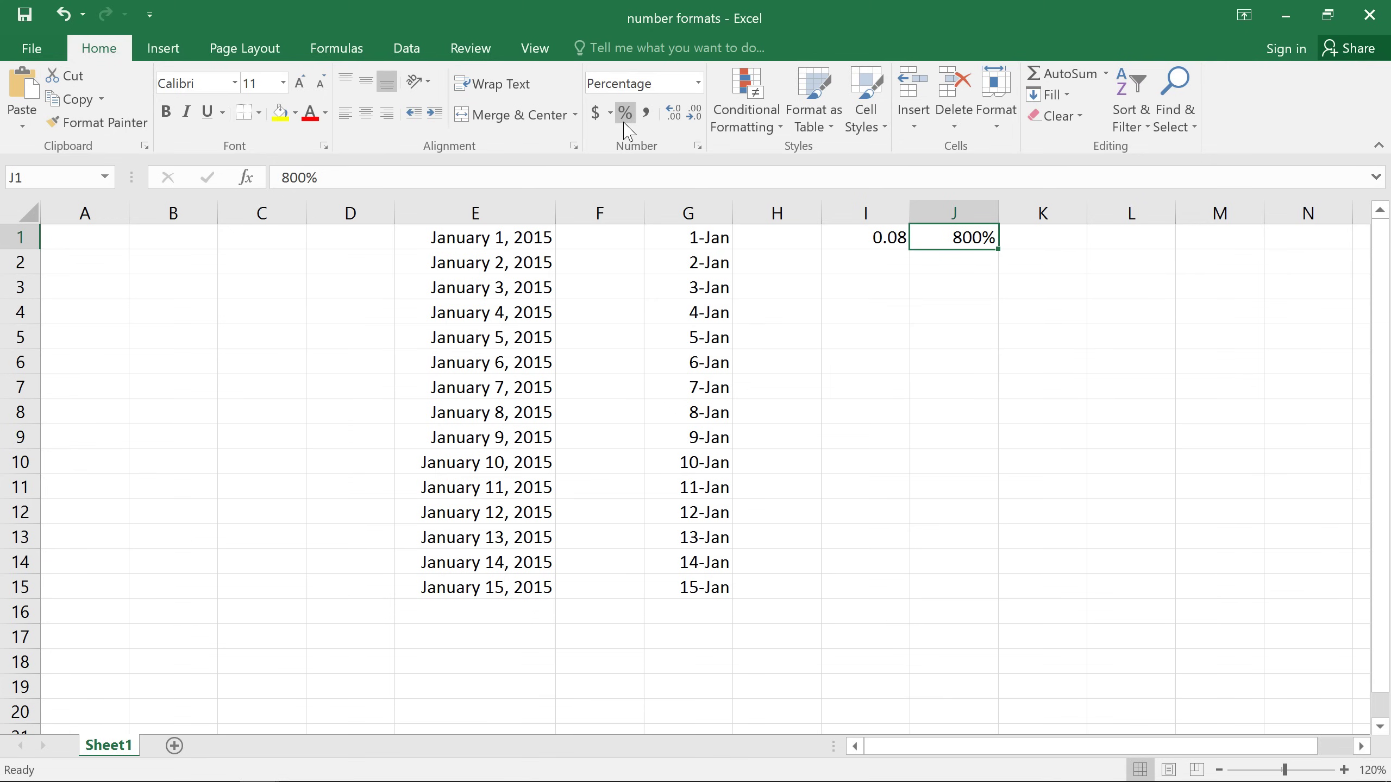
click(1102, 237)
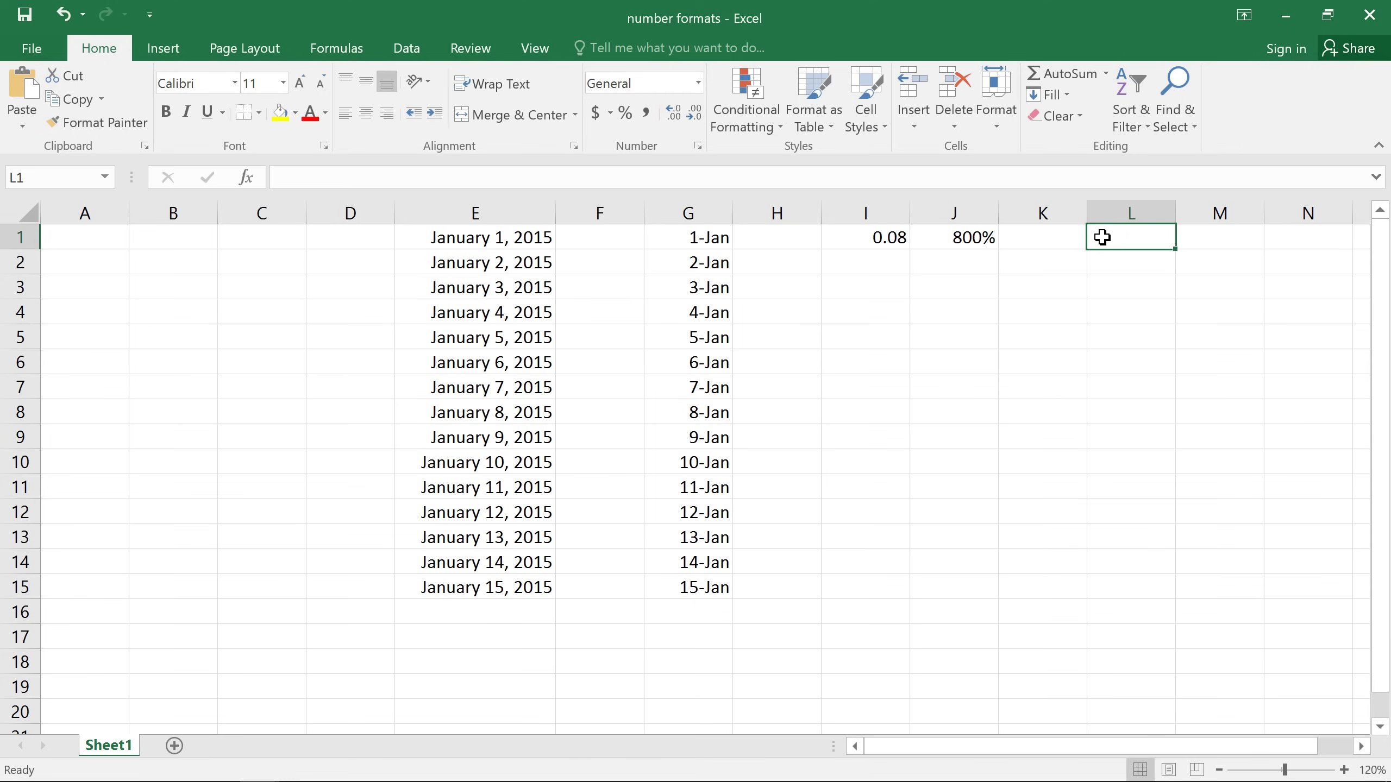
Step: Enter $19.95 in L1 and reduce its decimal places until it displays $20
double_click(1103, 237)
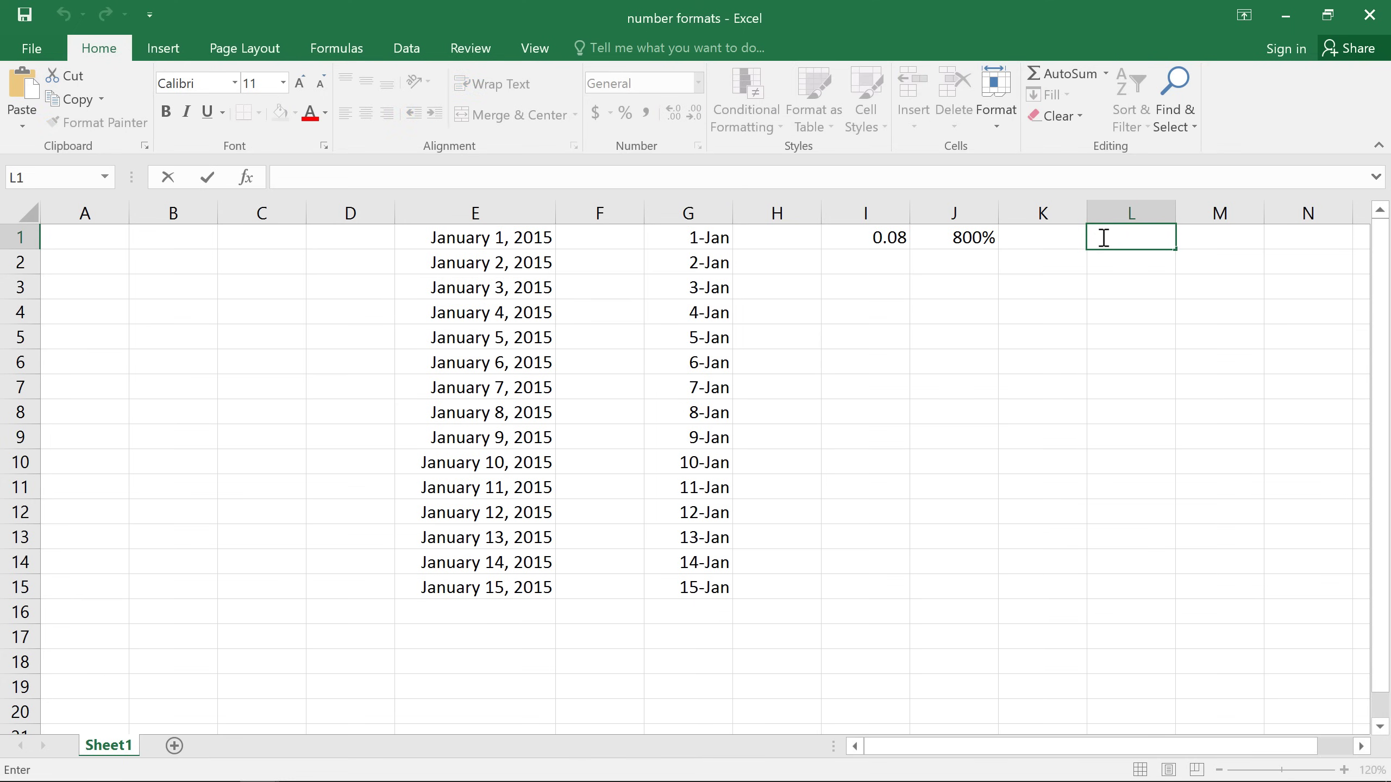
text($19.95)
key(Return)
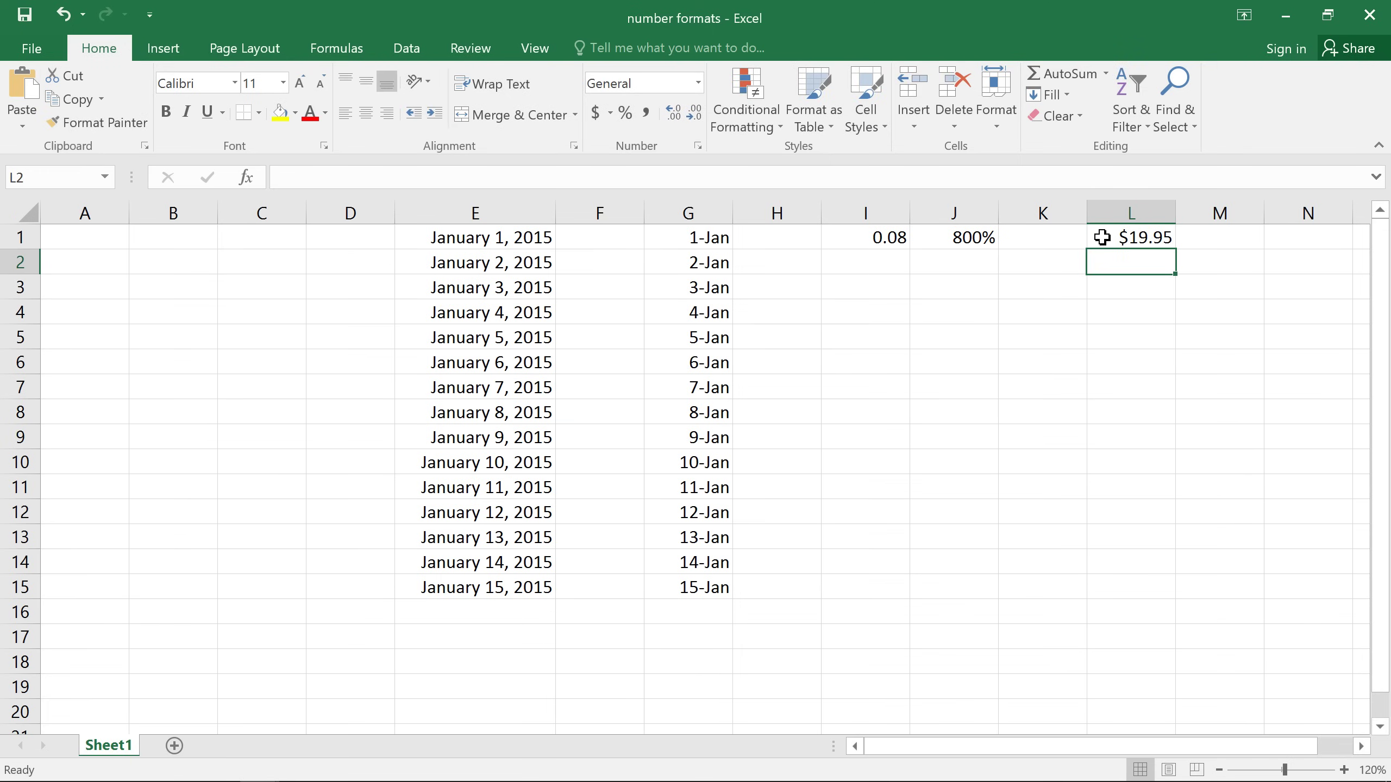
click(1103, 237)
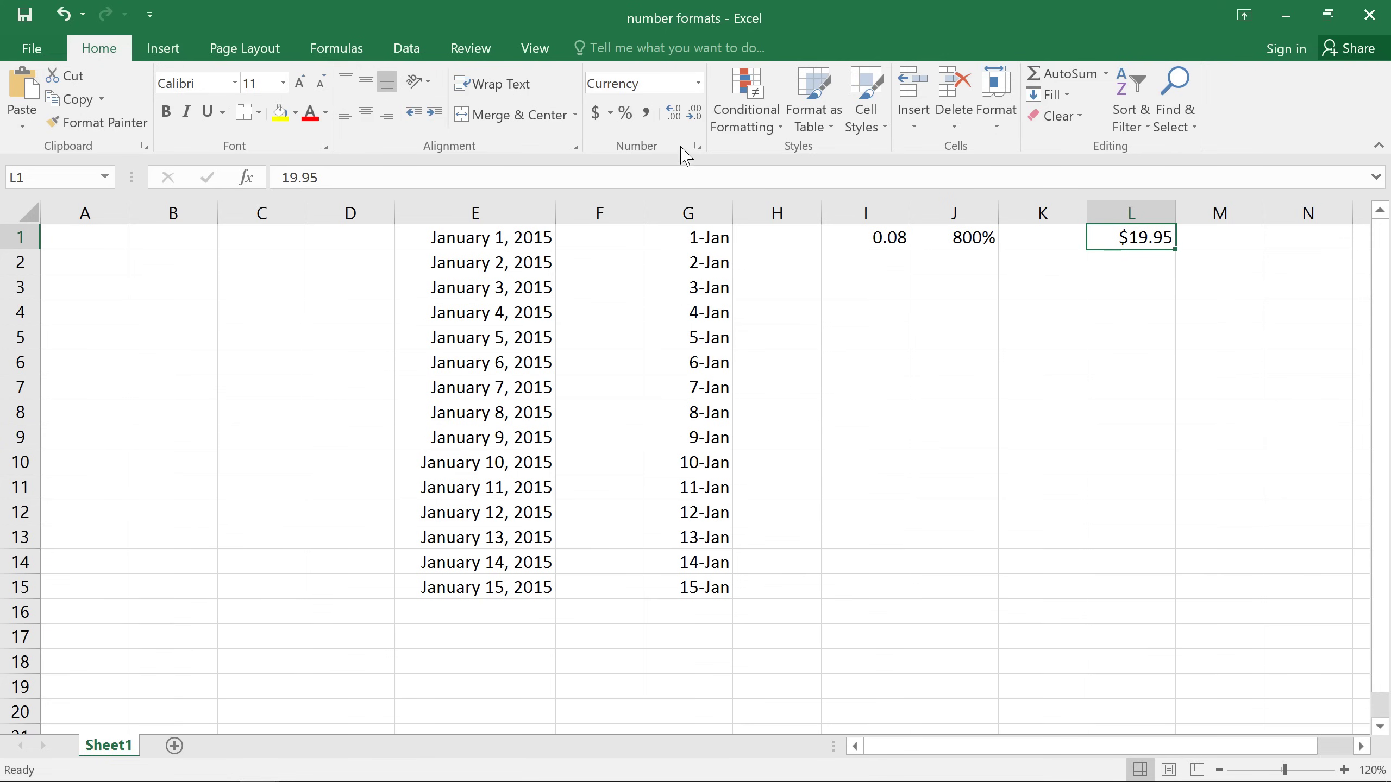
click(677, 121)
click(692, 119)
click(692, 120)
click(693, 120)
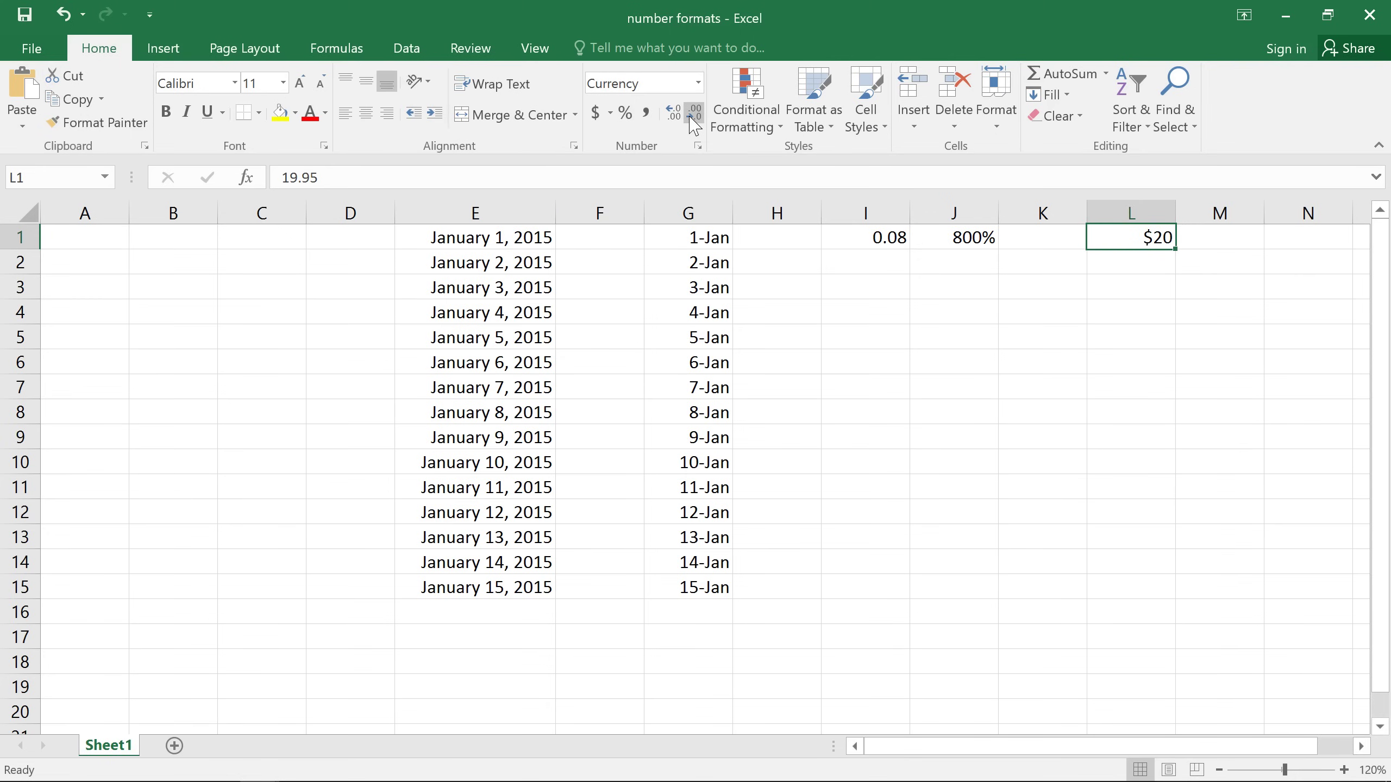